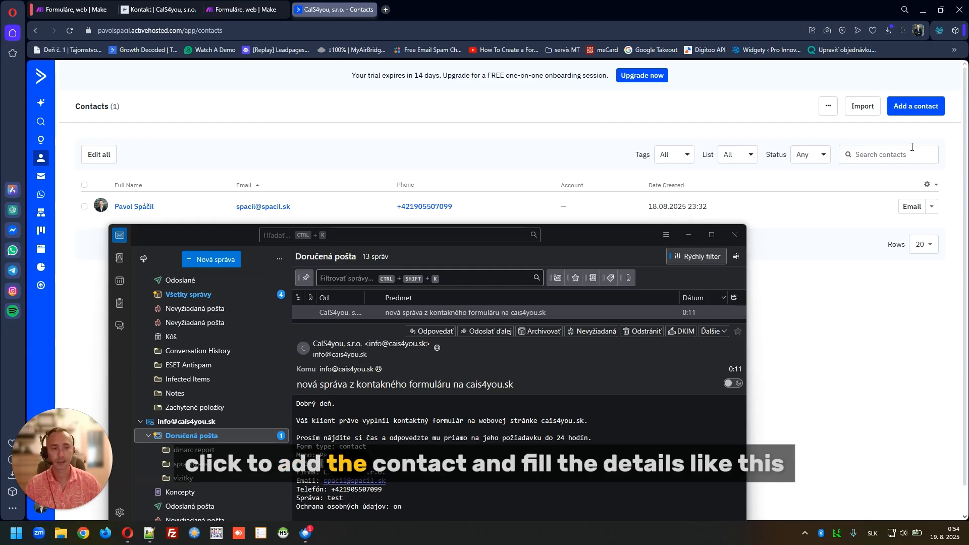
# Open a new contact form in ActiveCampaign and go through its first name, last name and email fields.
pyautogui.click(914, 110)
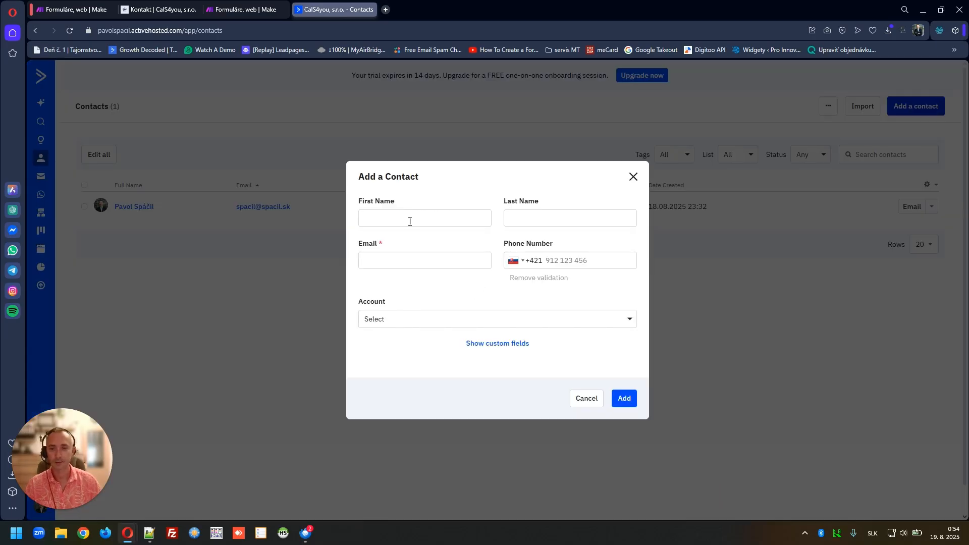
pyautogui.click(409, 220)
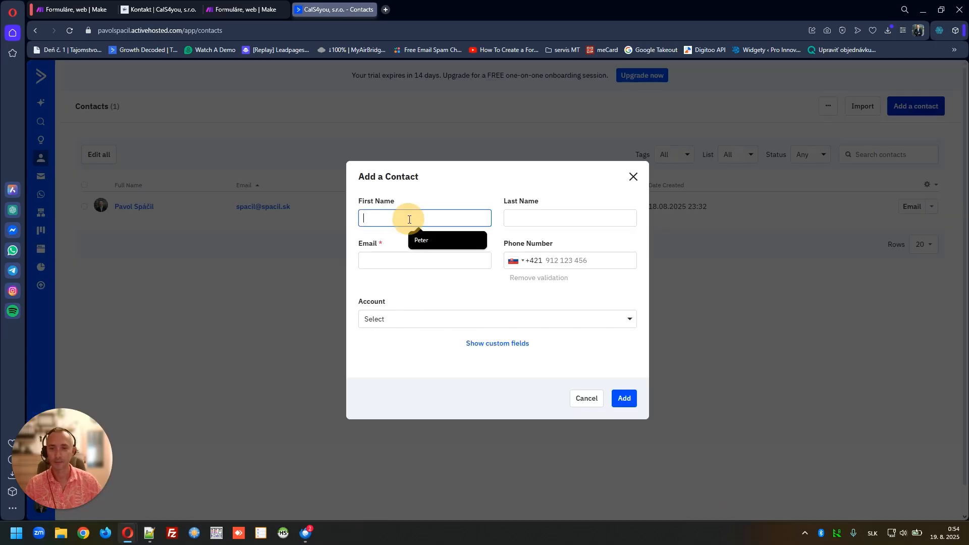
pyautogui.click(515, 218)
pyautogui.click(426, 258)
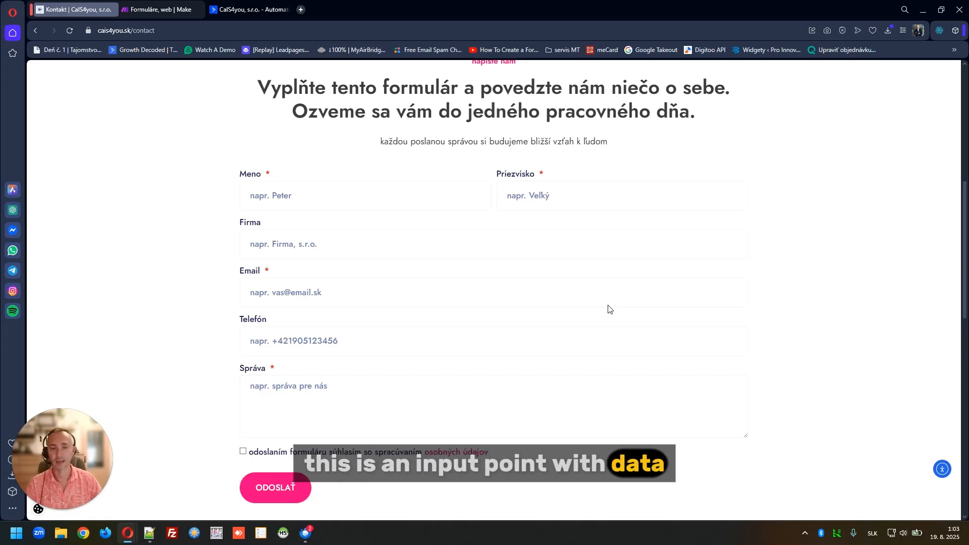
# View the "Formuláre, web" scenario in Make, then switch to ActiveCampaign and open its automations.
pyautogui.click(144, 8)
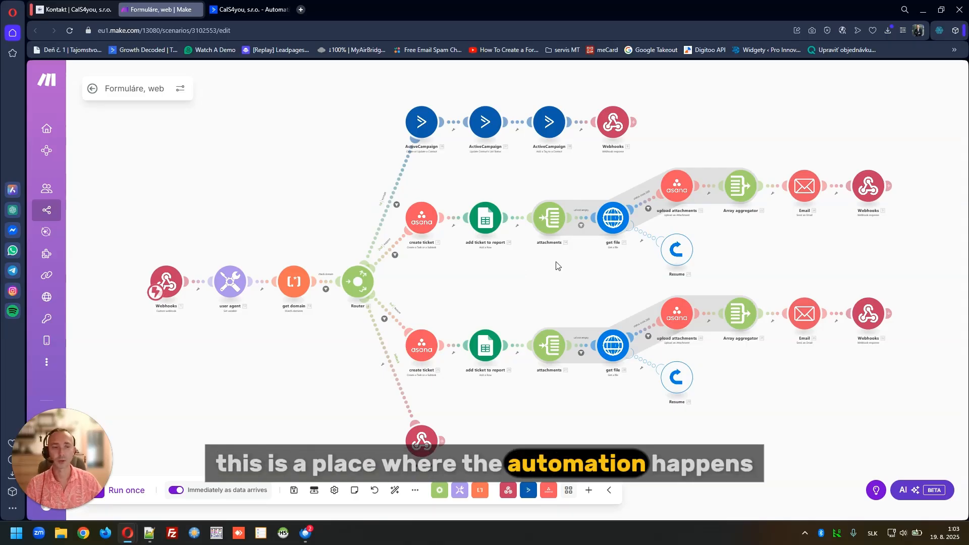
pyautogui.click(262, 13)
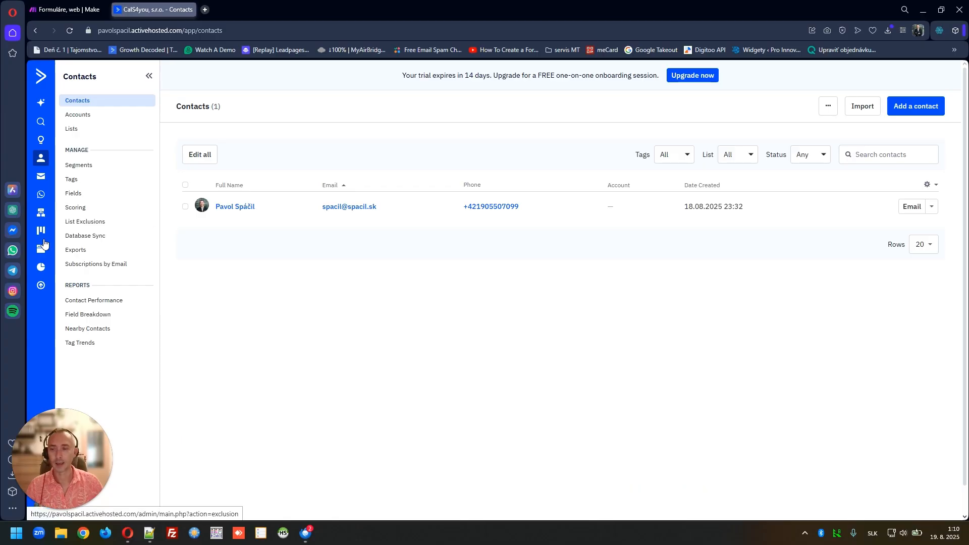
pyautogui.click(43, 216)
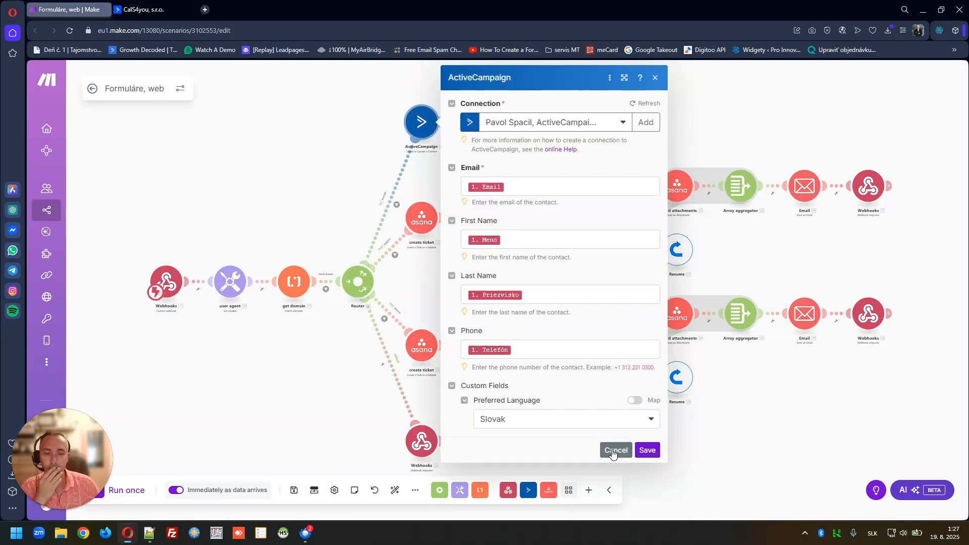
# Examine the contact field mapping and the contact list assignment in the scenario's first two ActiveCampaign modules, leaving both unchanged.
pyautogui.click(615, 450)
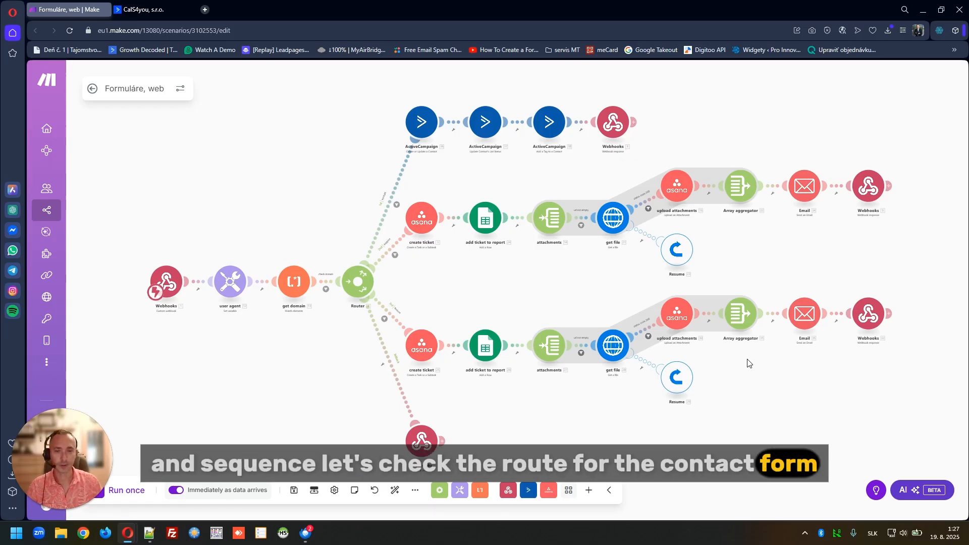
pyautogui.click(419, 125)
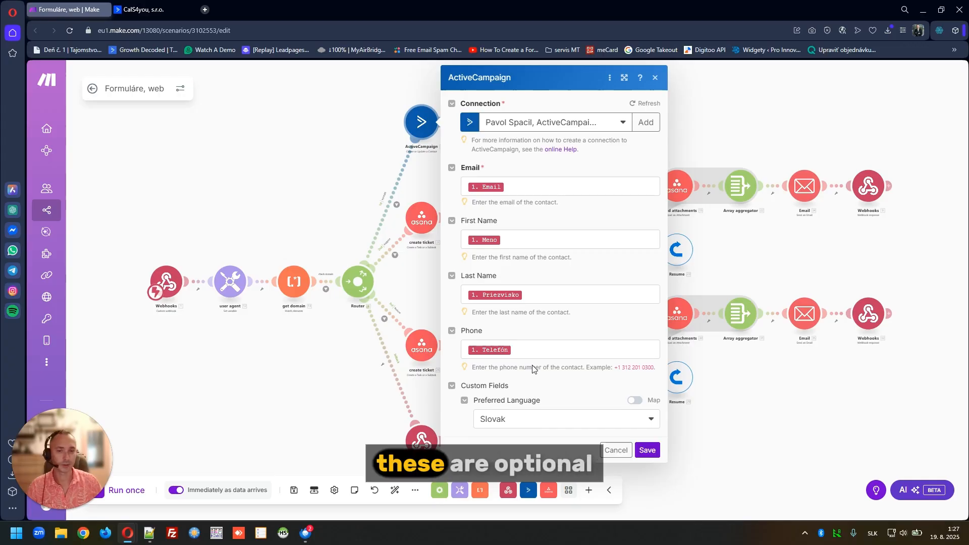
pyautogui.click(615, 449)
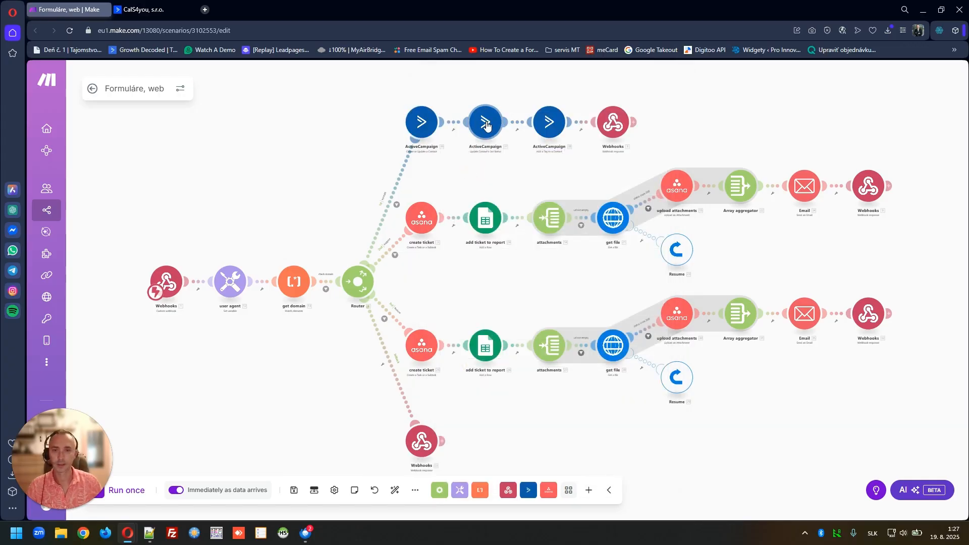
pyautogui.click(486, 125)
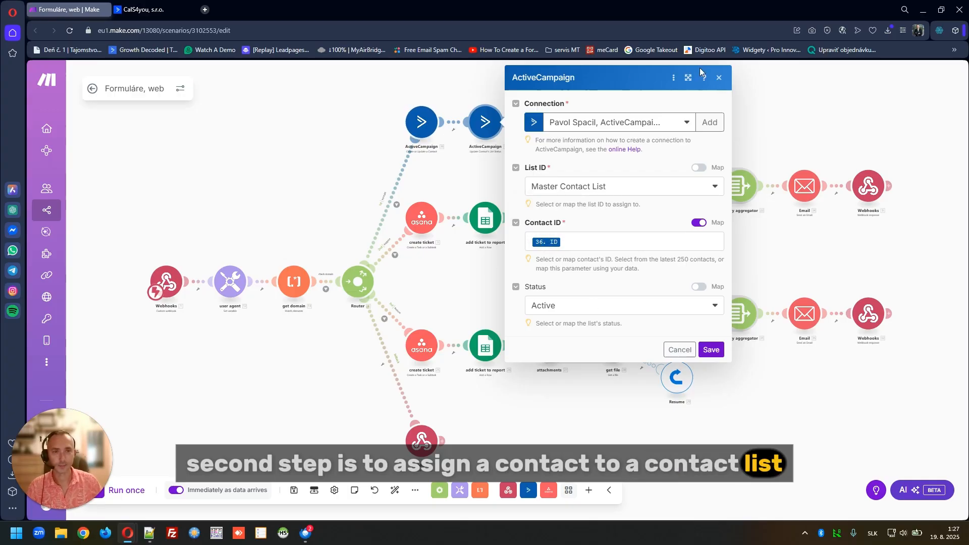
pyautogui.click(717, 78)
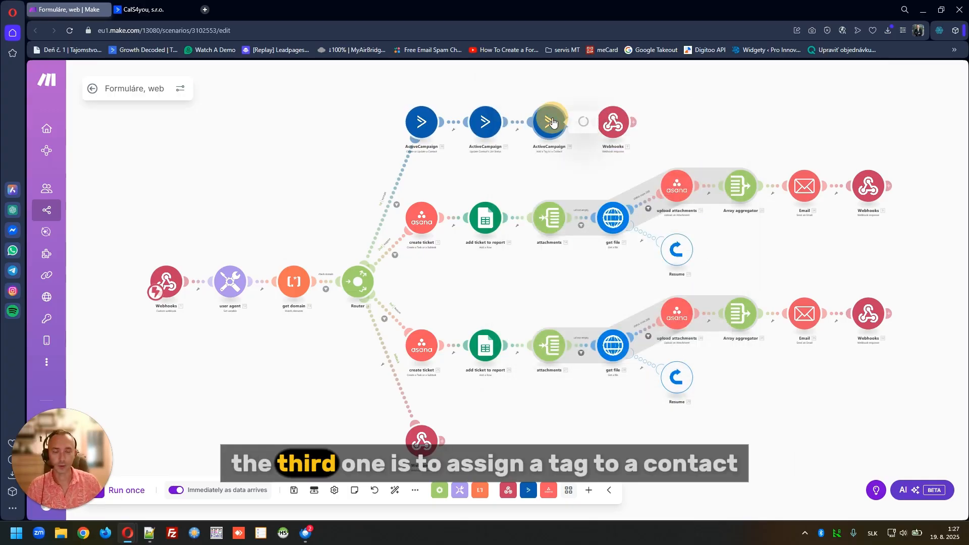
# Examine the contact ID mapping and the available tags in the third ActiveCampaign module, keeping the web tag.
pyautogui.click(549, 122)
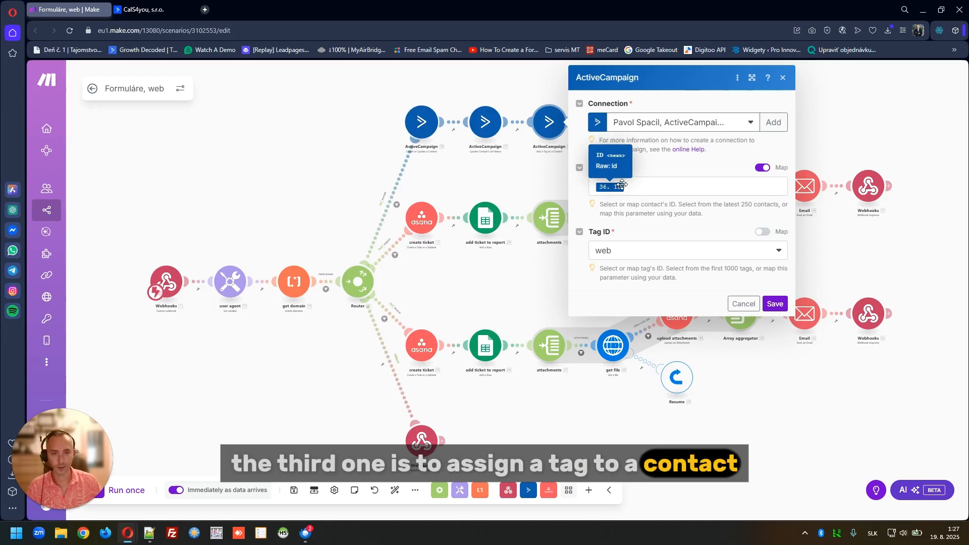
pyautogui.click(624, 252)
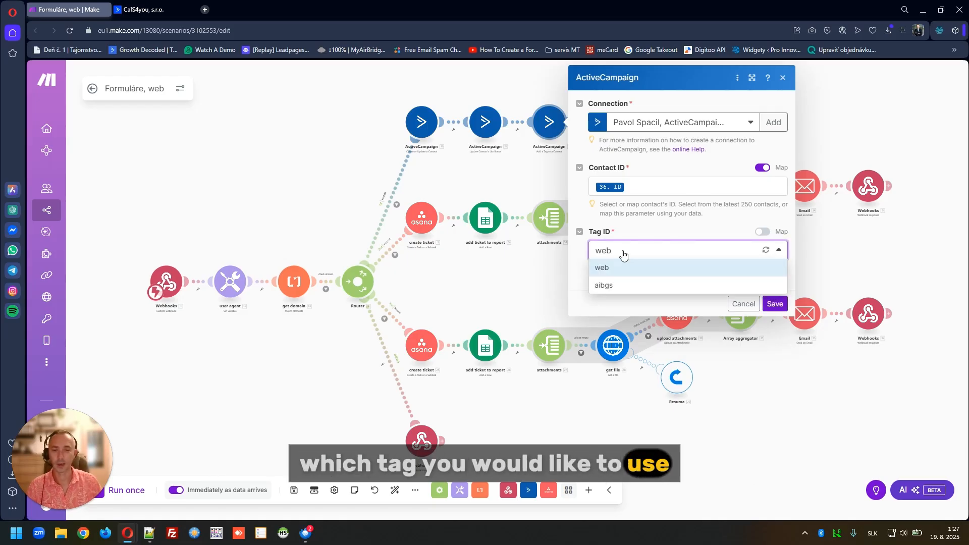
pyautogui.click(624, 252)
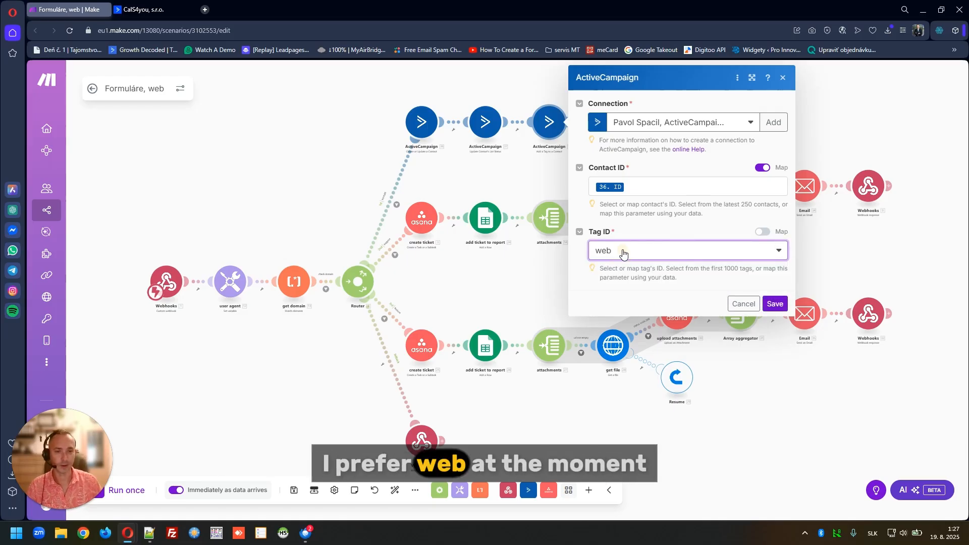
pyautogui.click(782, 79)
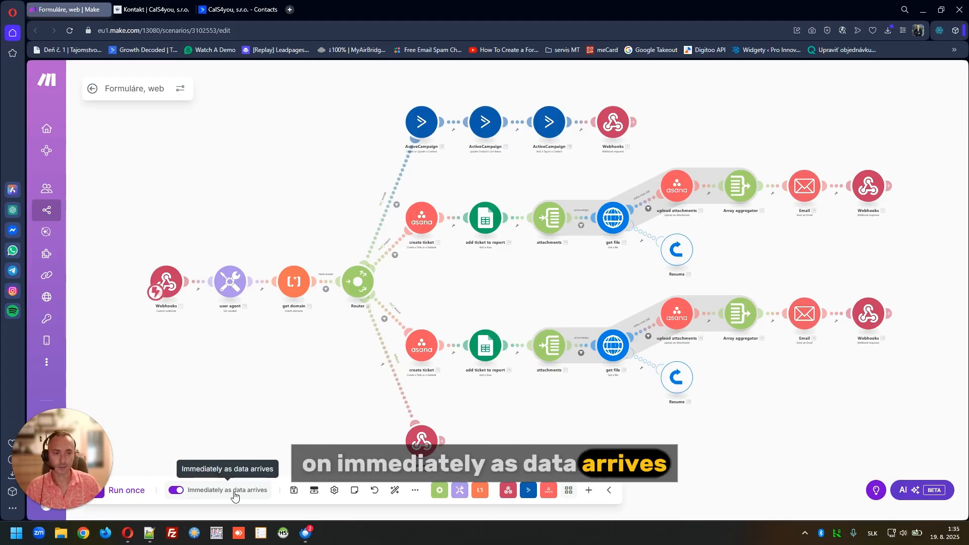
# Switch to the website's contact form and fill in the first name, the surname and the company CaIS4you, s.r.o.
pyautogui.click(142, 9)
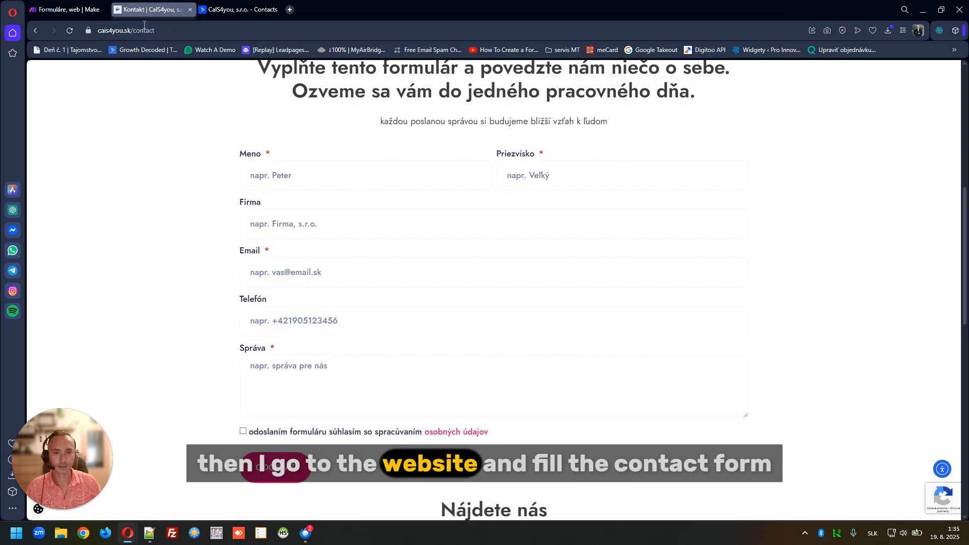
pyautogui.click(265, 176)
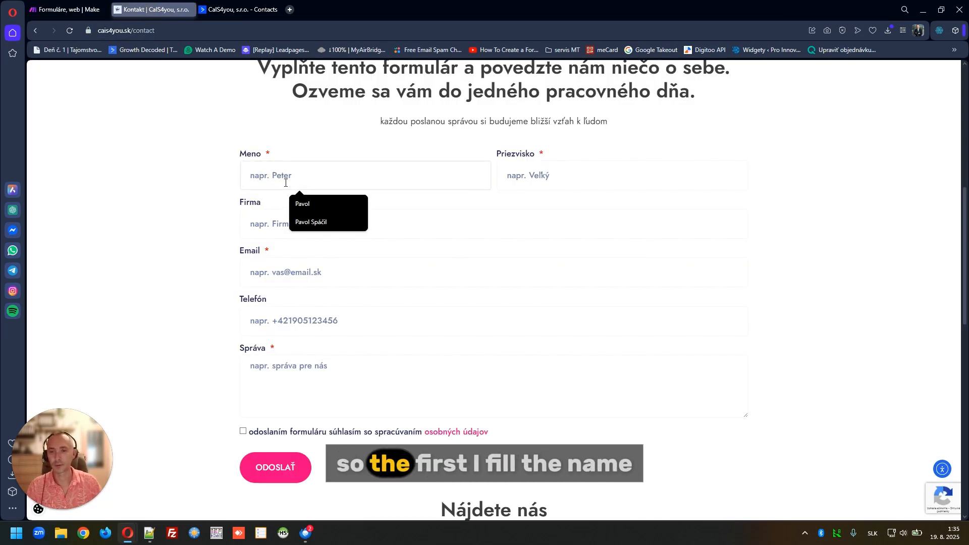
pyautogui.click(299, 209)
pyautogui.click(528, 177)
pyautogui.click(560, 207)
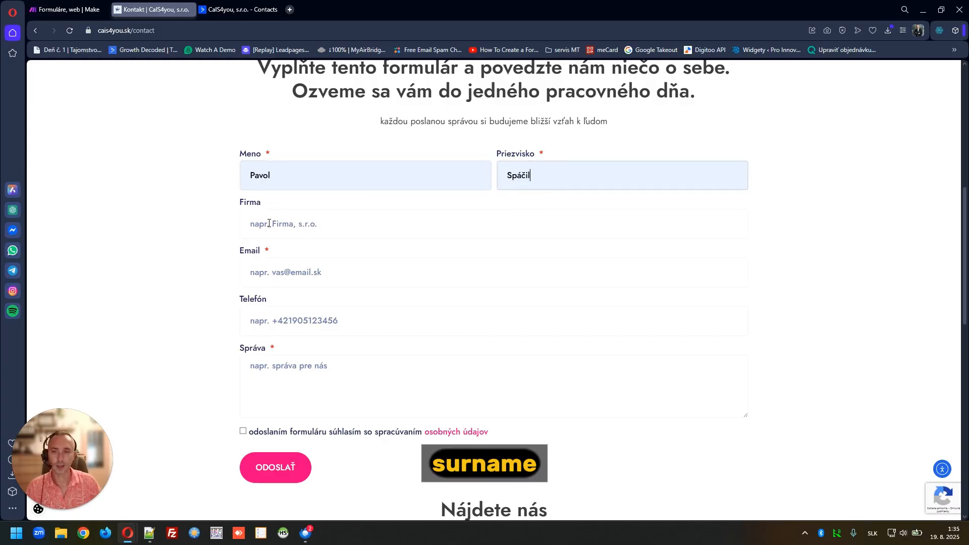
pyautogui.click(269, 223)
pyautogui.click(305, 254)
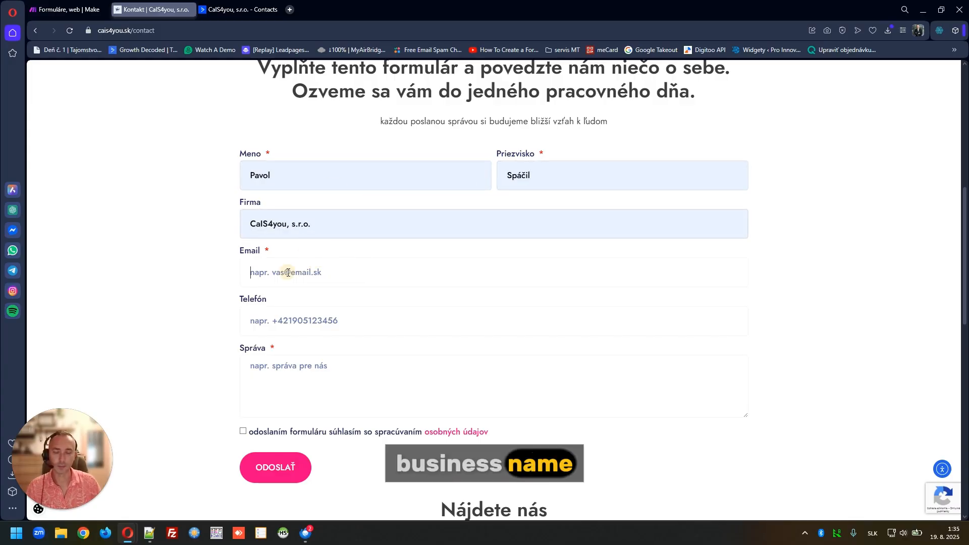
# Fill in the contact's email and phone, enter the message "test", accept the personal data consent and submit the form.
pyautogui.click(295, 268)
pyautogui.click(313, 299)
pyautogui.click(297, 320)
pyautogui.click(316, 344)
pyautogui.click(334, 367)
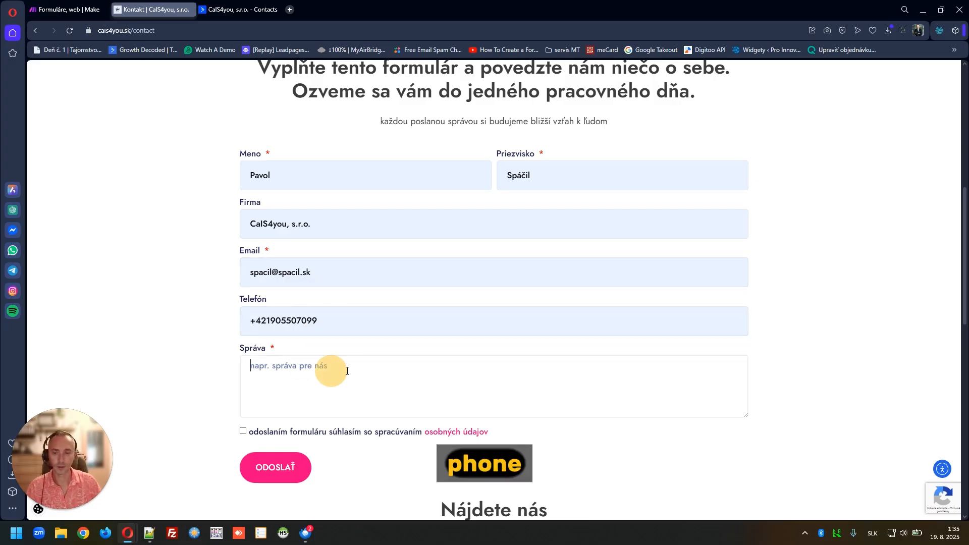
pyautogui.write('test')
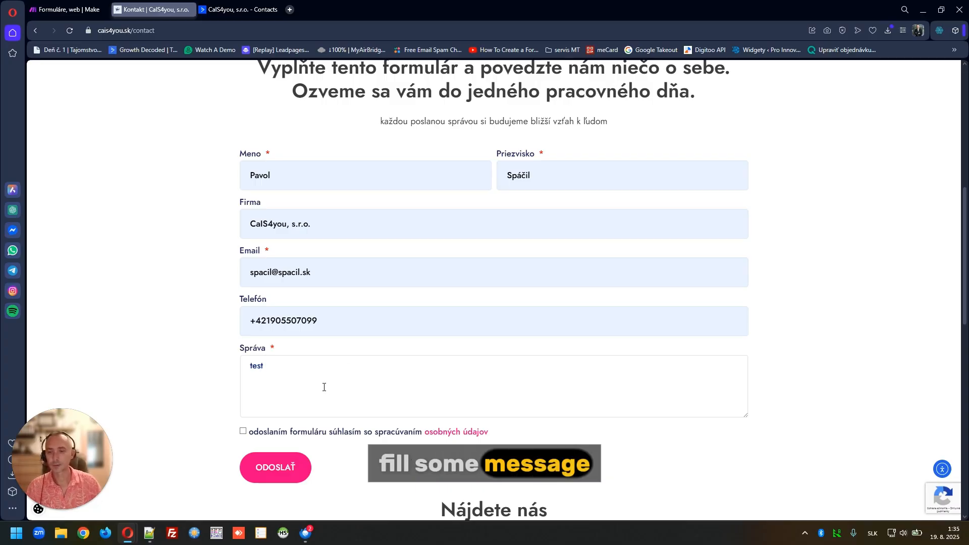
pyautogui.click(242, 432)
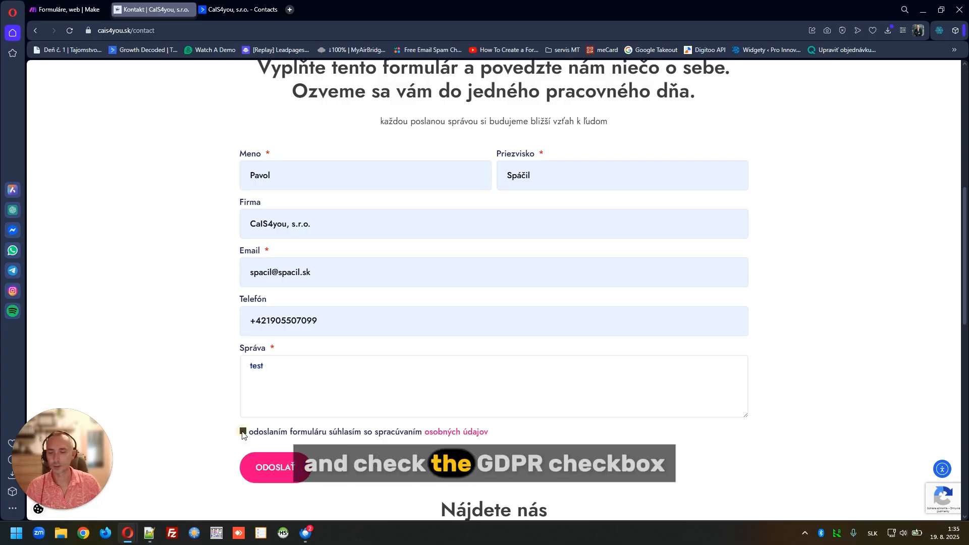
pyautogui.click(277, 473)
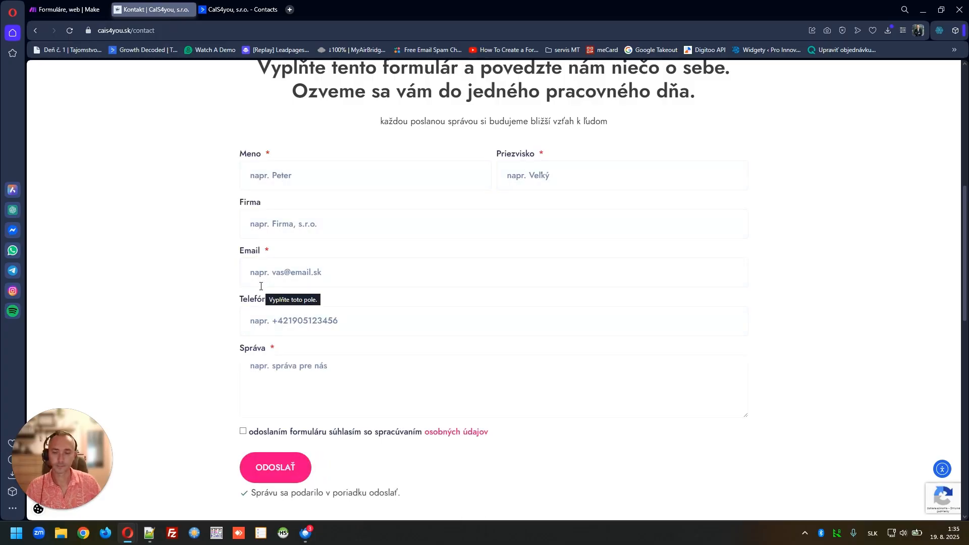
# Switch to Make and open the 19 August 2025, 1:35 run from the "Formuláre, web" scenario's history.
pyautogui.click(63, 8)
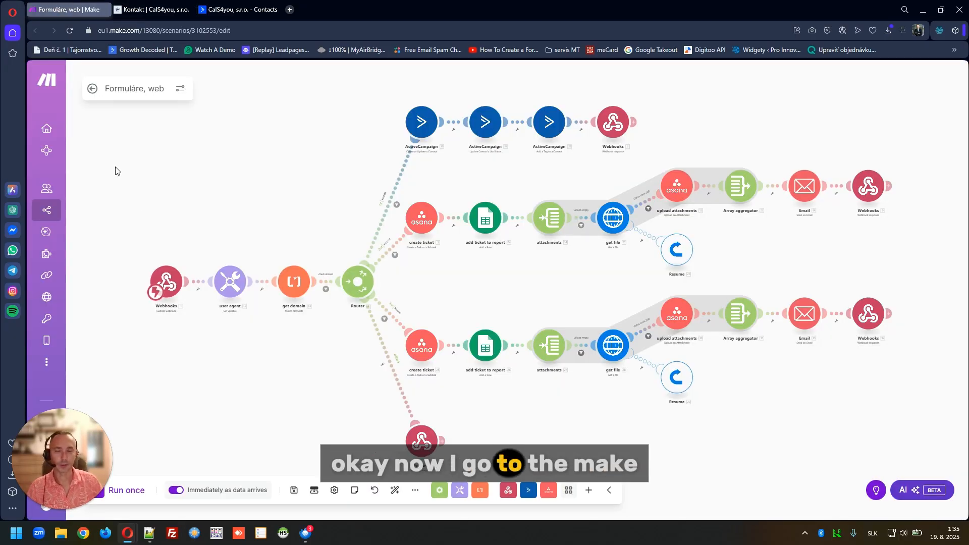
pyautogui.click(92, 91)
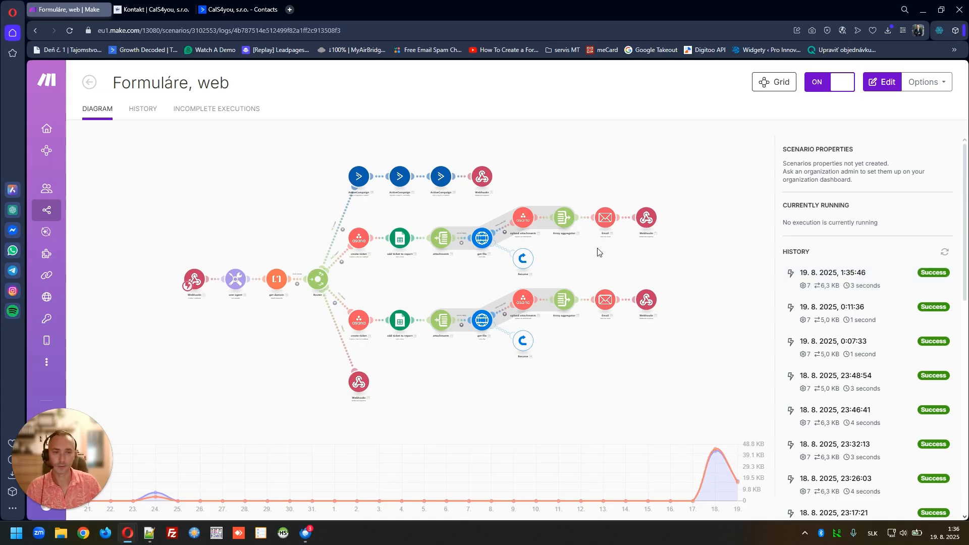
pyautogui.click(671, 348)
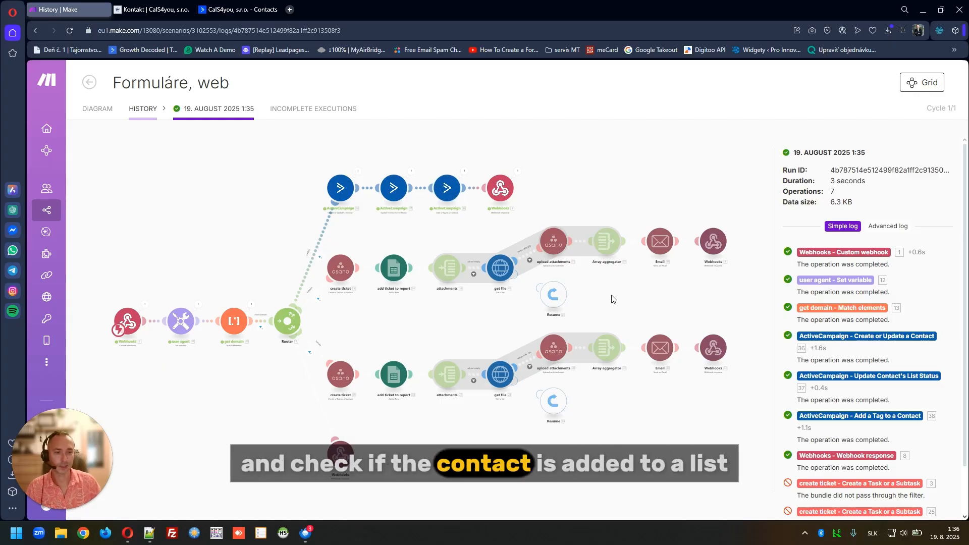
# Switch to ActiveCampaign and refresh the contacts list to check for the submitted contact.
pyautogui.click(244, 8)
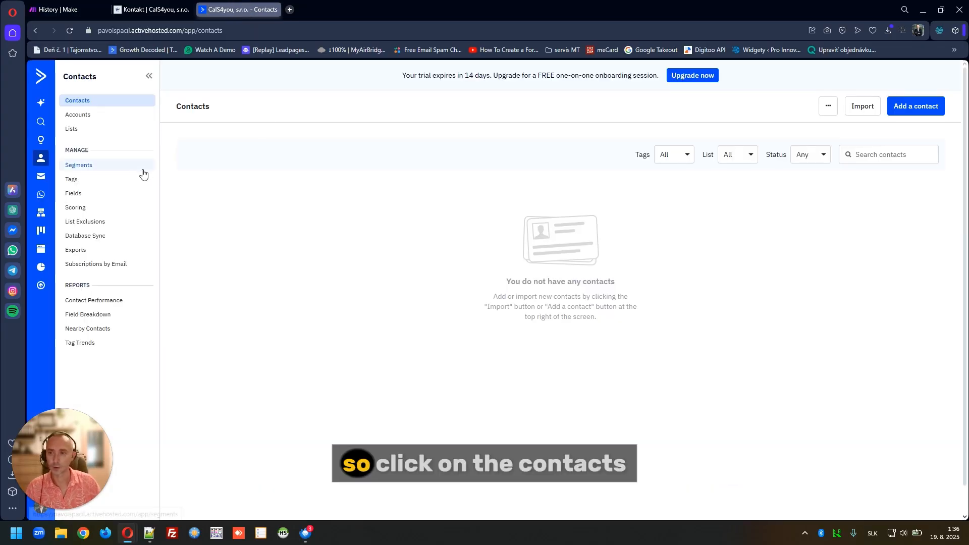
pyautogui.click(43, 161)
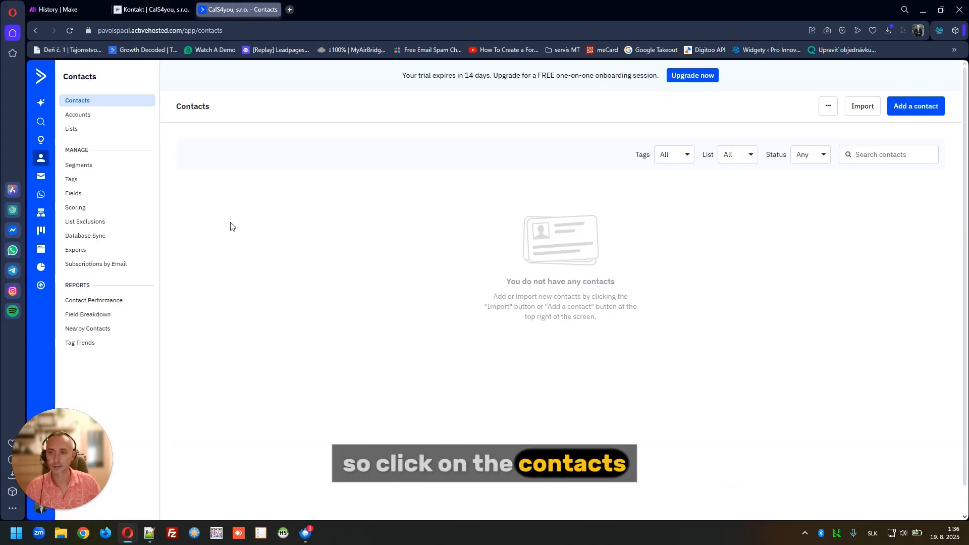
pyautogui.press('F5')
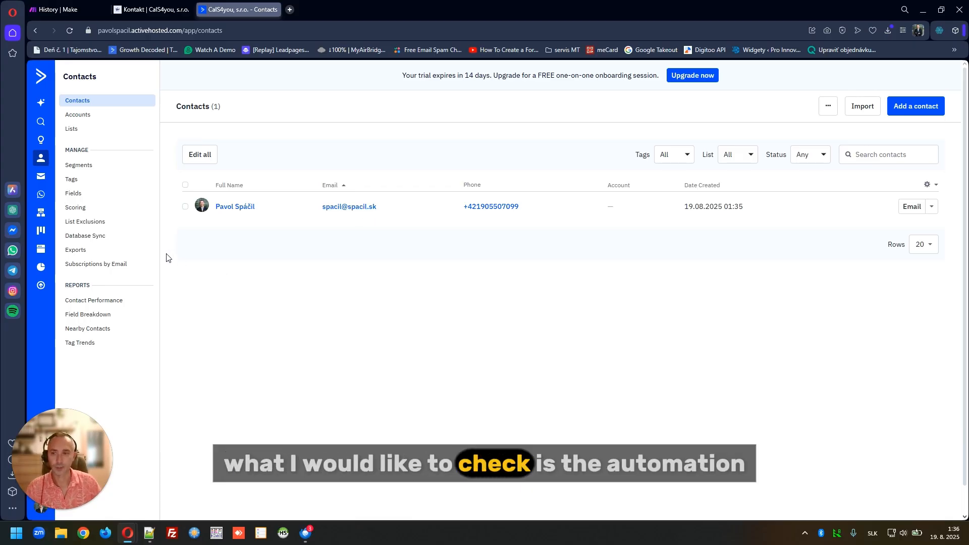
# Open the email-sequence-web-contact automation from the automations list to inspect its workflow.
pyautogui.click(40, 217)
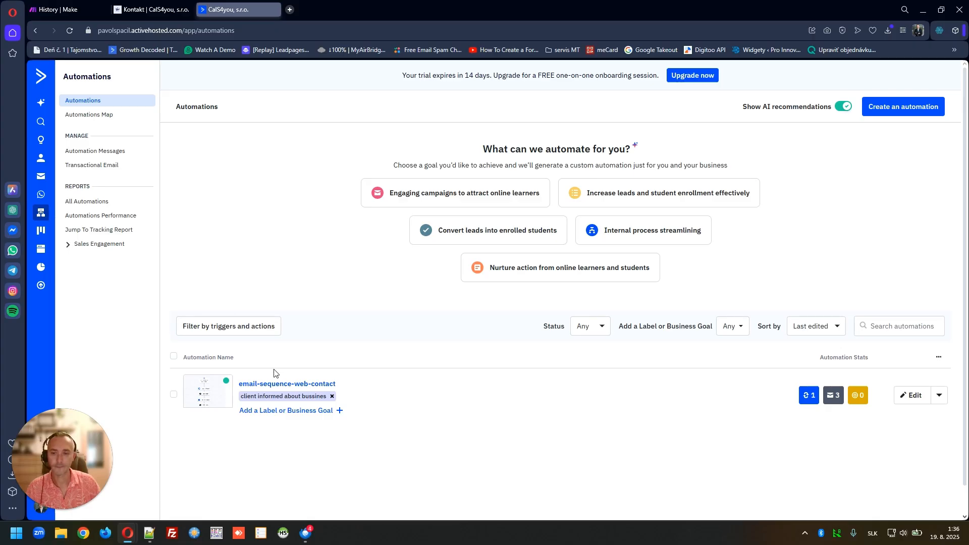
pyautogui.click(275, 384)
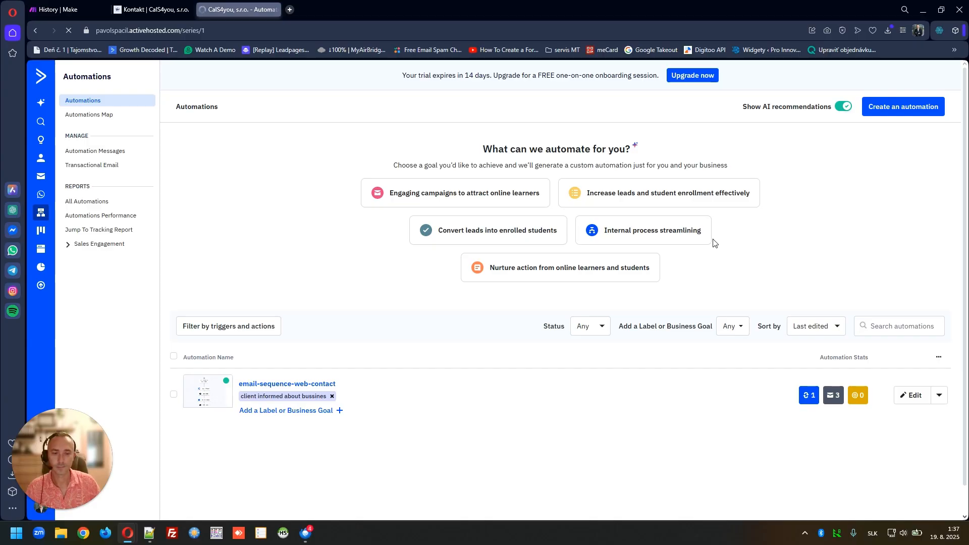
pyautogui.click(841, 324)
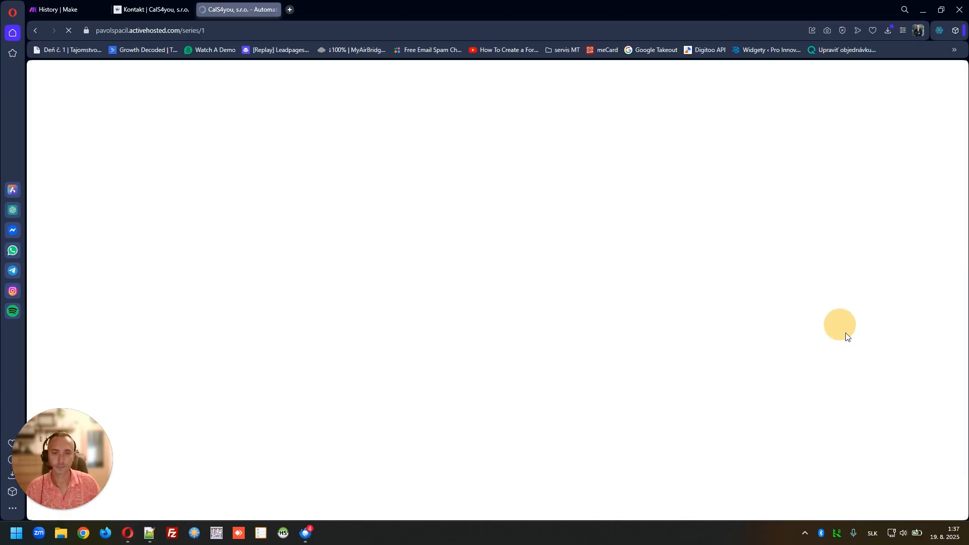